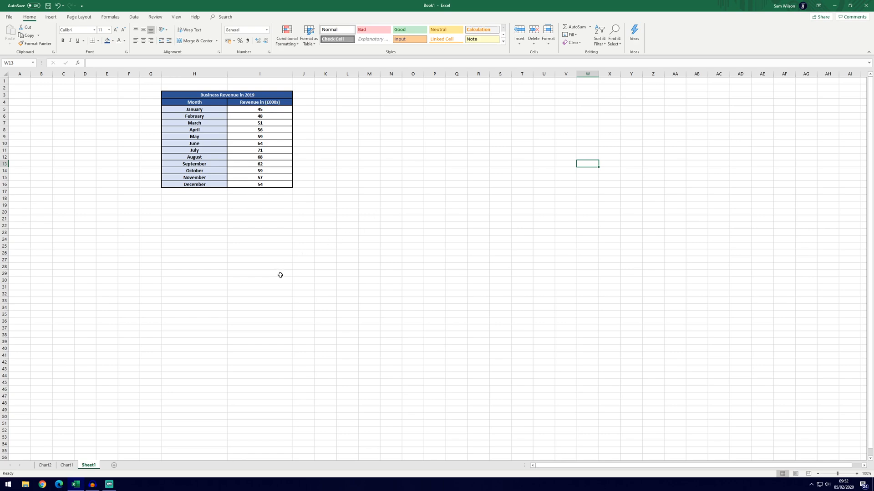
# - Insert a blank 2-D line chart on the sheet
pyautogui.click(487, 158)
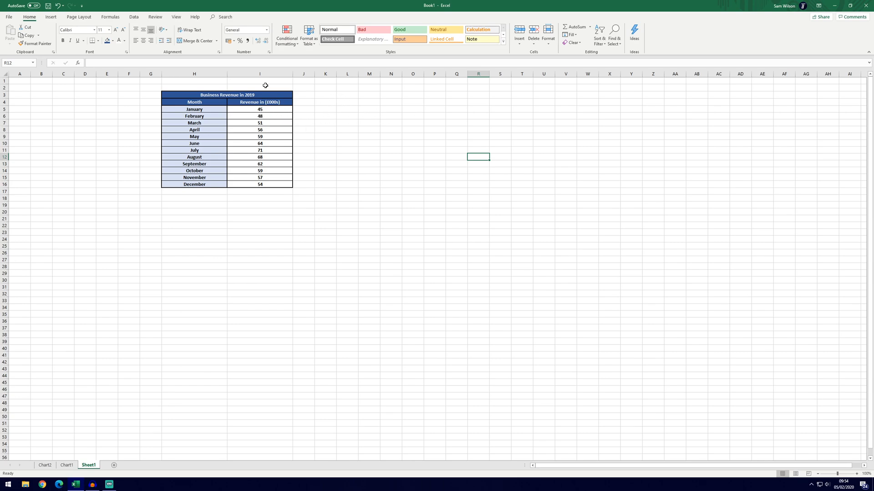
pyautogui.click(51, 17)
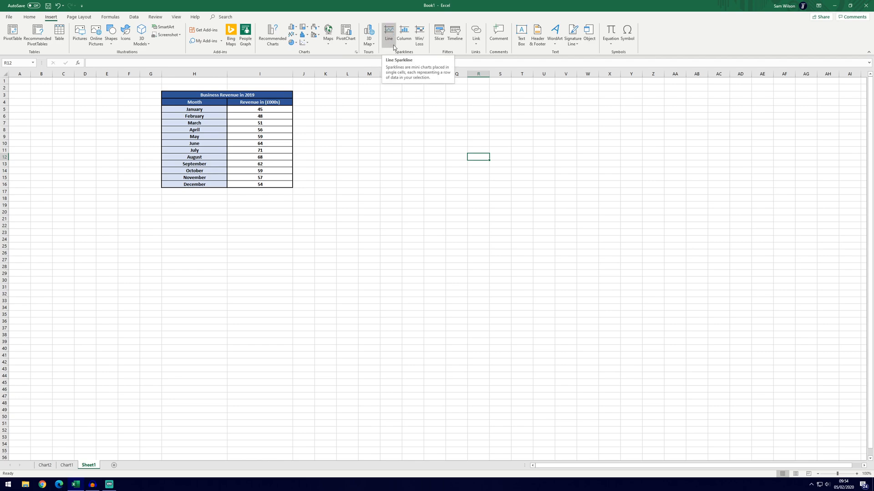
pyautogui.click(296, 35)
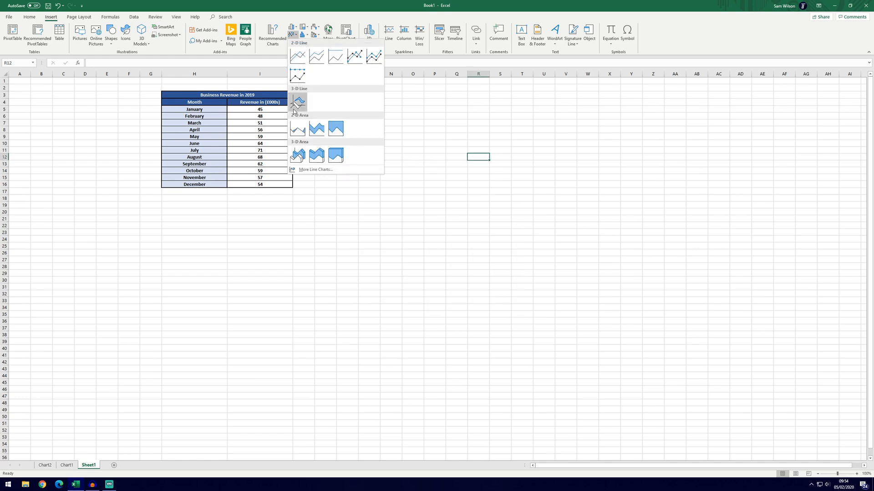
pyautogui.click(299, 58)
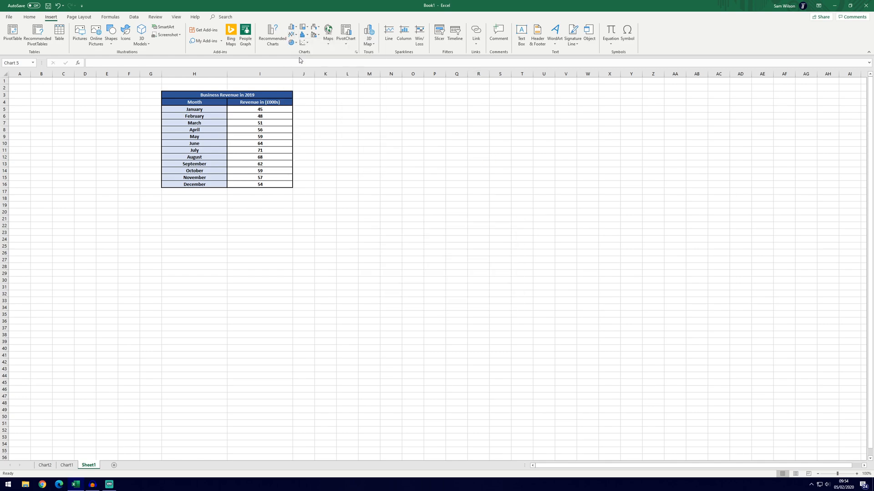
pyautogui.click(488, 180)
pyautogui.click(483, 265)
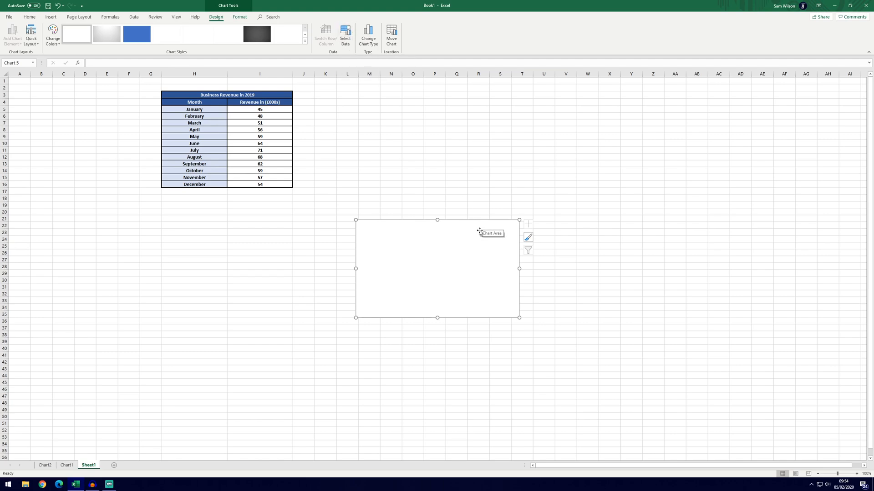
# - Set the chart's data source to the months and revenue figures in H5:I16
pyautogui.click(345, 35)
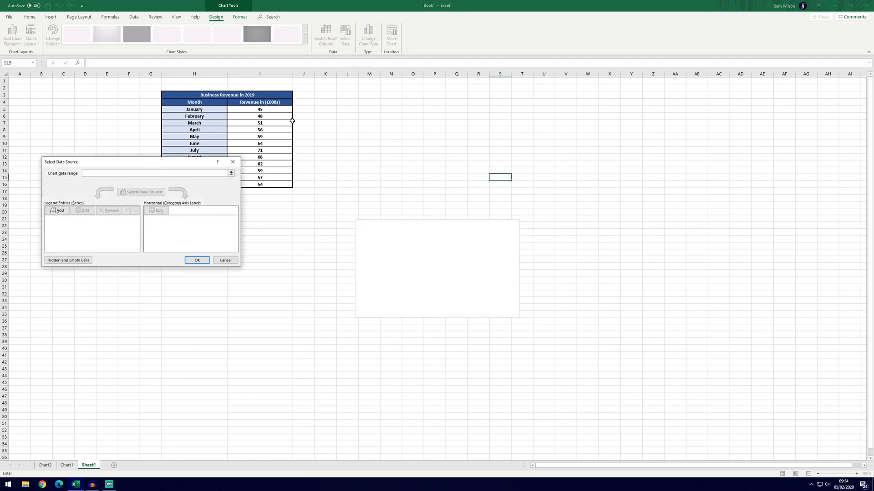
pyautogui.moveTo(147, 166); pyautogui.dragTo(358, 295)
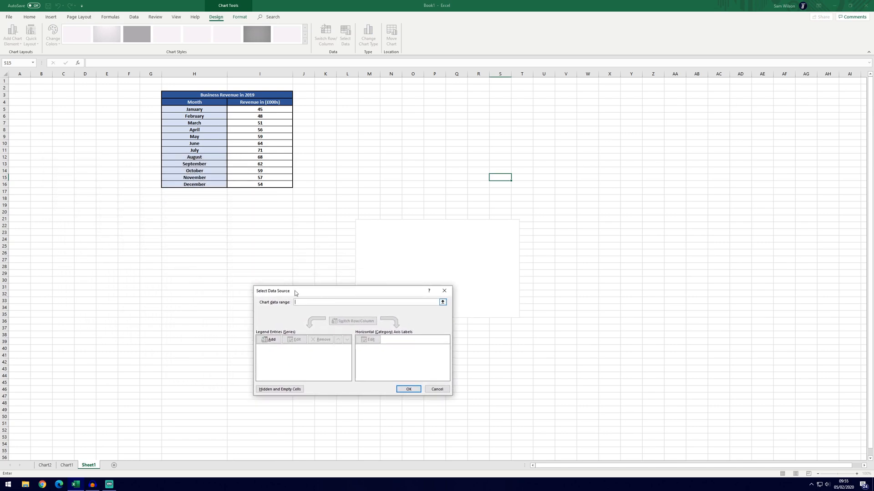
pyautogui.moveTo(205, 111); pyautogui.dragTo(275, 185)
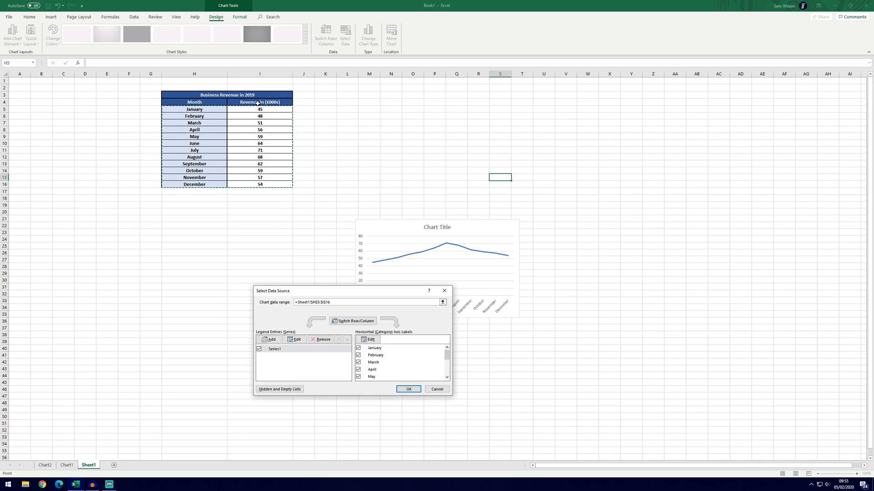
pyautogui.click(409, 390)
# - Move the line chart up so that it sits beside the revenue table
pyautogui.click(558, 339)
pyautogui.moveTo(490, 226); pyautogui.dragTo(488, 122)
pyautogui.click(488, 121)
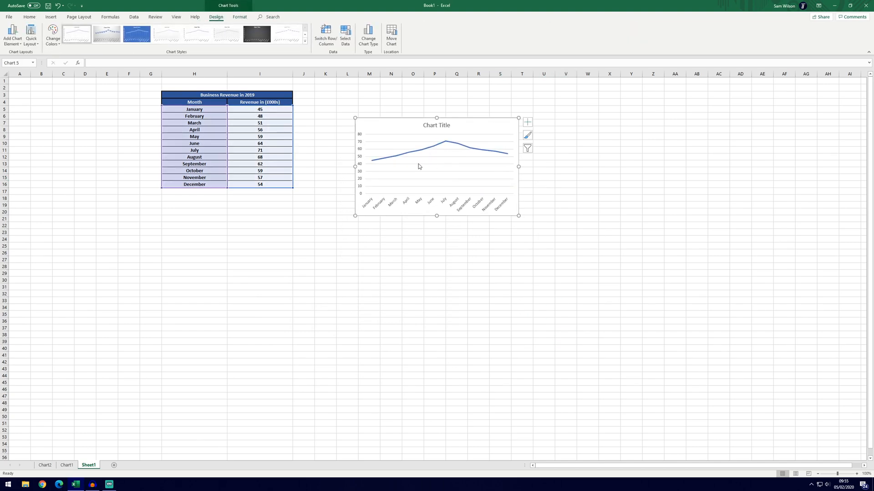
pyautogui.click(687, 166)
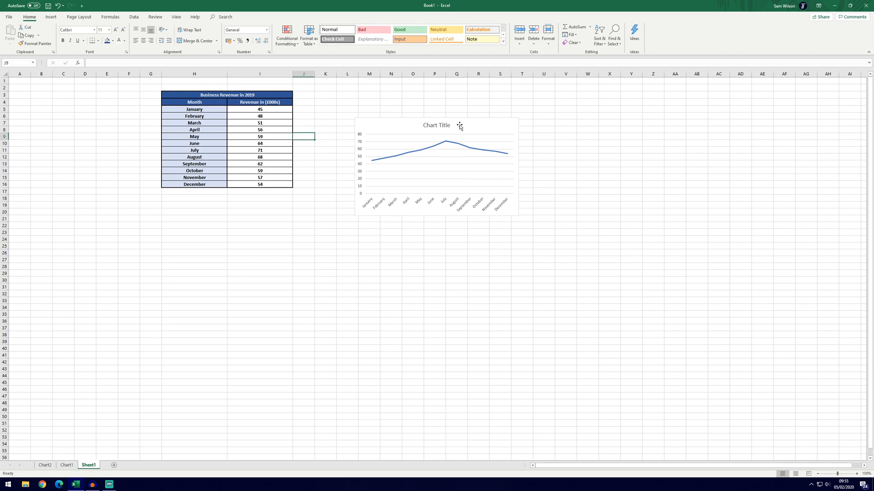
# - Change the chart title to "Business Revenue in 2019"
pyautogui.click(449, 126)
pyautogui.click(447, 126)
pyautogui.tripleClick(447, 126)
pyautogui.write('Business Reve')
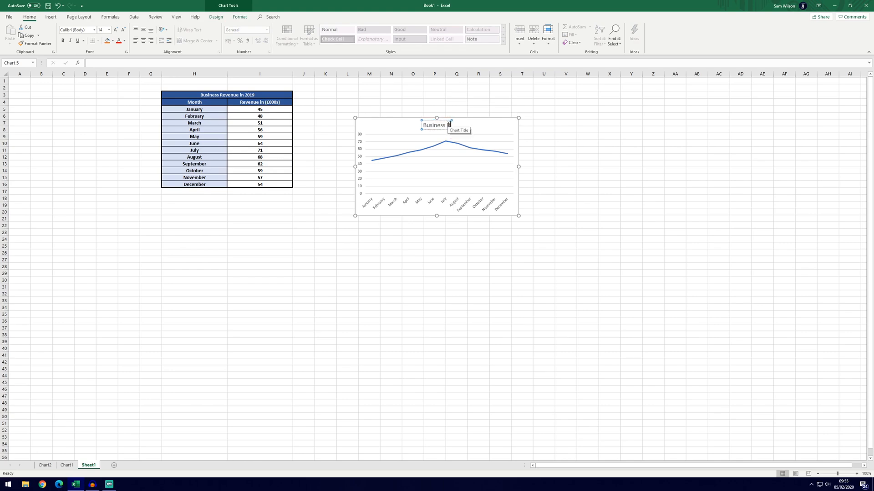
pyautogui.write('nue in 2019')
pyautogui.click(700, 165)
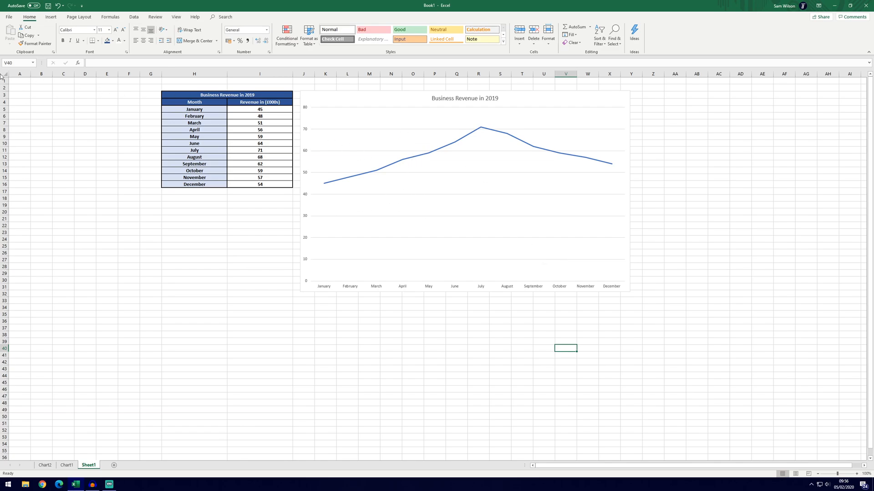
# - Open the detailed formatting options for the line chart's axes
pyautogui.click(403, 104)
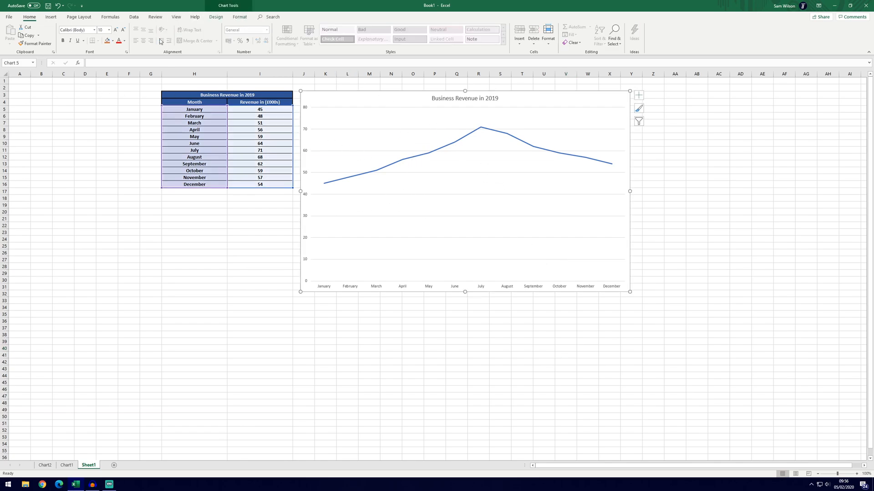
pyautogui.click(216, 17)
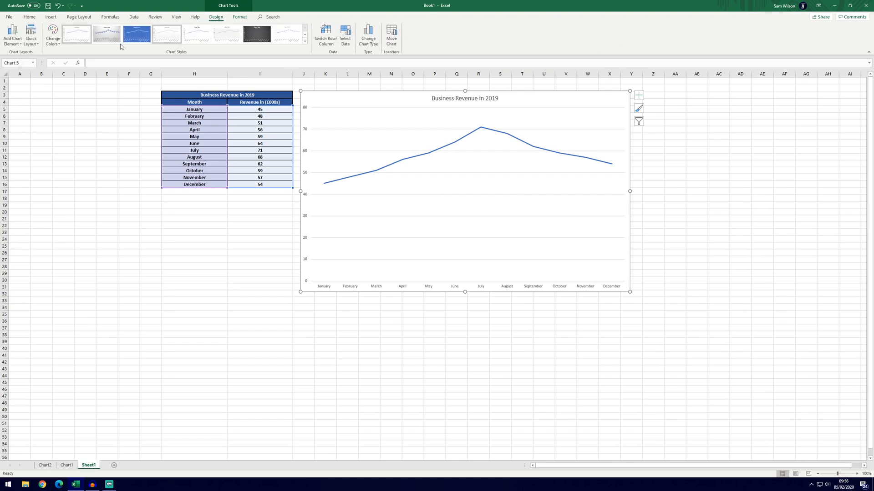
pyautogui.click(15, 36)
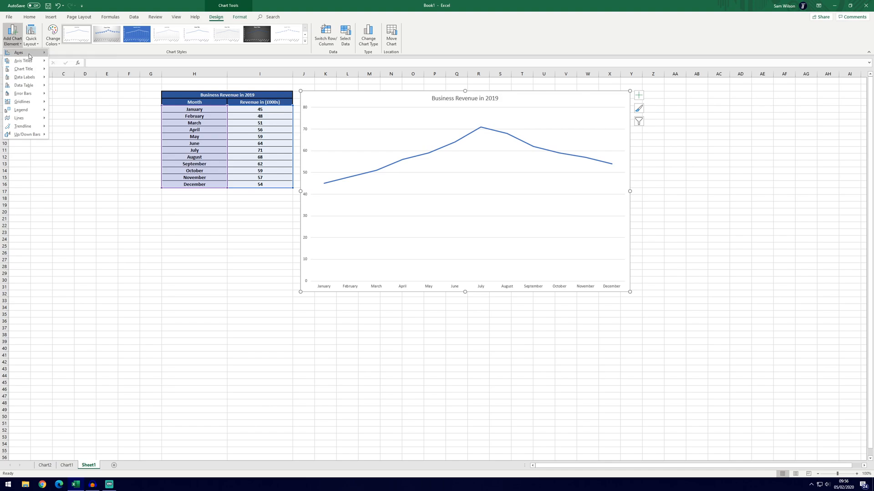
pyautogui.moveTo(33, 56)
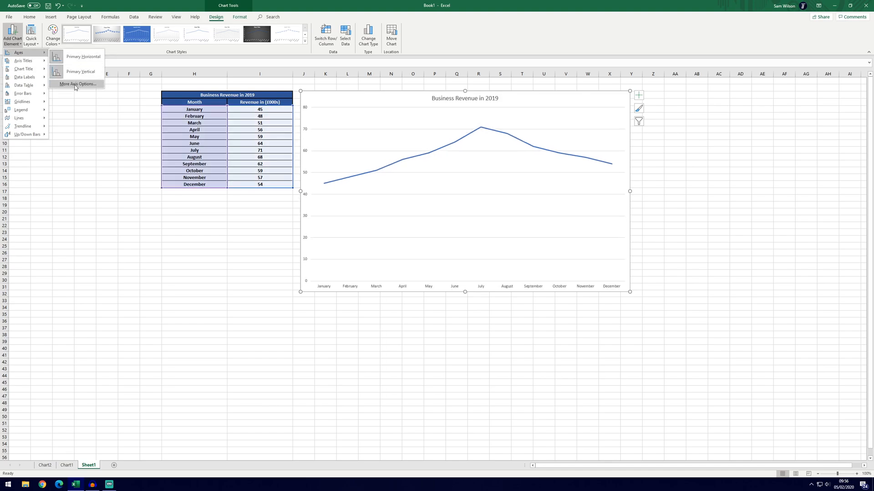
pyautogui.press('Escape')
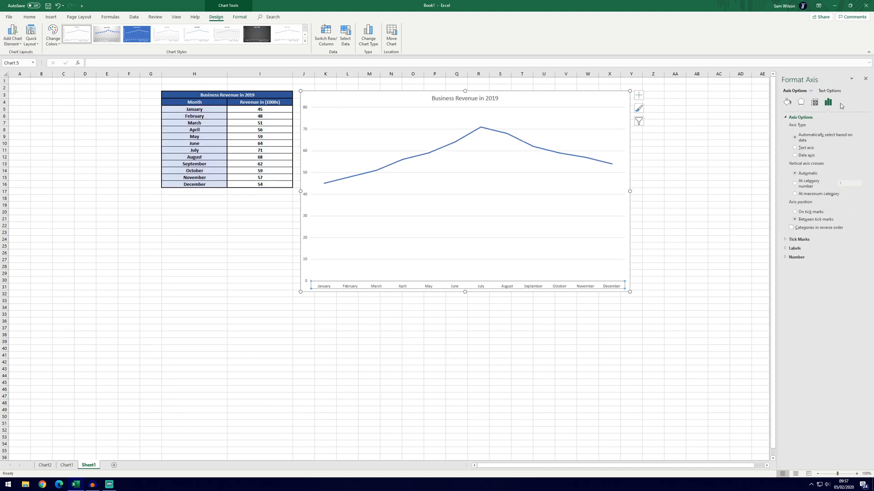
# - Try vertical axis bounds of minimum 40 and maximum 80, and undo the axis changes
pyautogui.click(305, 153)
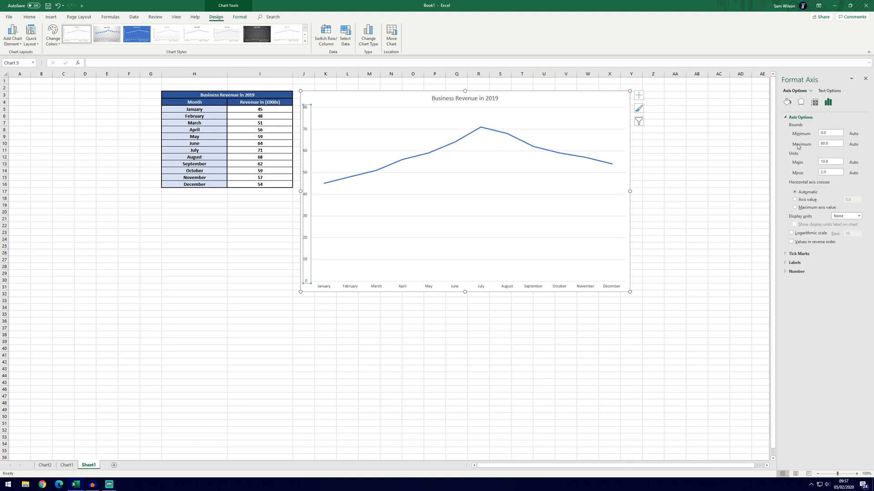
pyautogui.click(809, 134)
pyautogui.write('30')
pyautogui.click(822, 145)
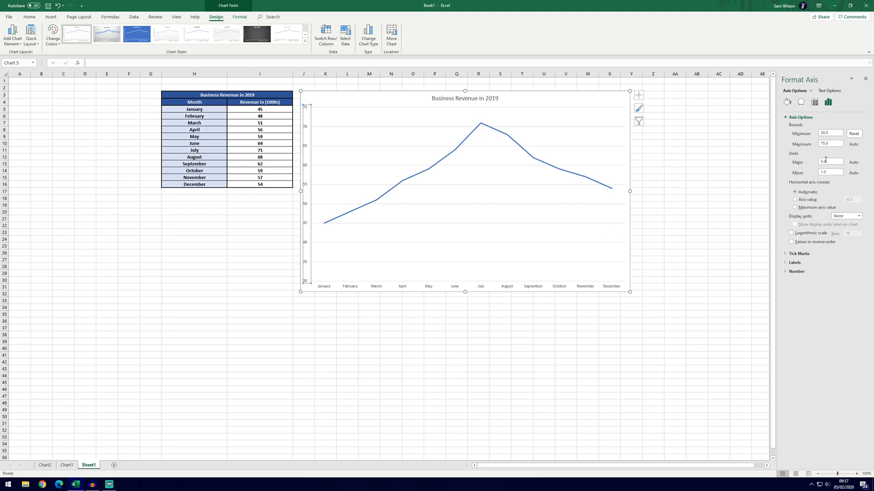
pyautogui.moveTo(837, 145); pyautogui.dragTo(819, 146)
pyautogui.press('Return')
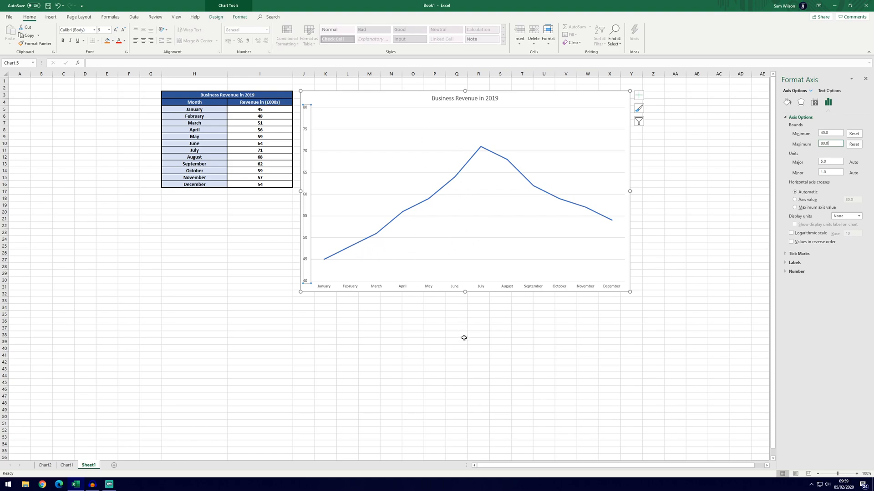
pyautogui.hotkey('ctrl', 'z')
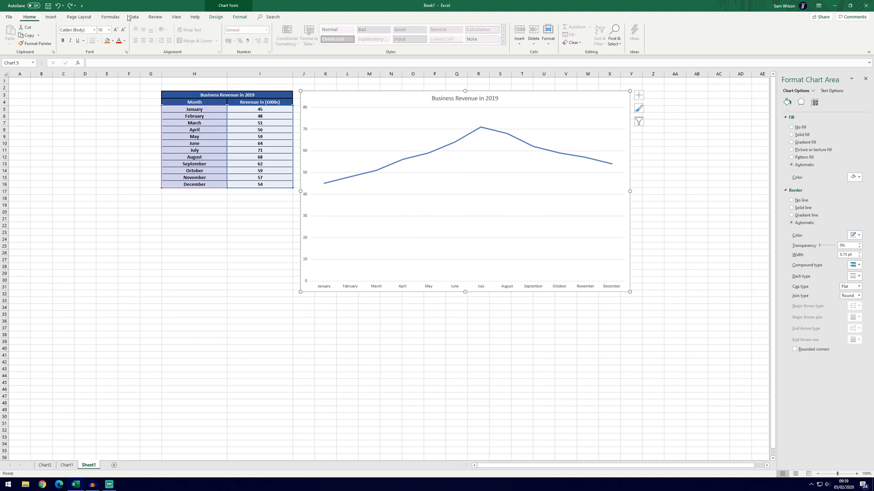
# - Add a primary horizontal axis title to the chart reading "Month"
pyautogui.click(215, 17)
pyautogui.click(16, 38)
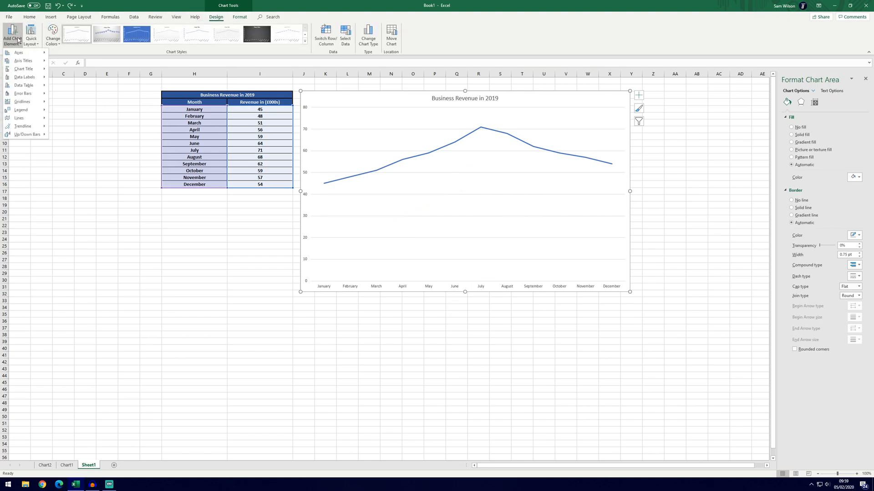
pyautogui.moveTo(27, 60)
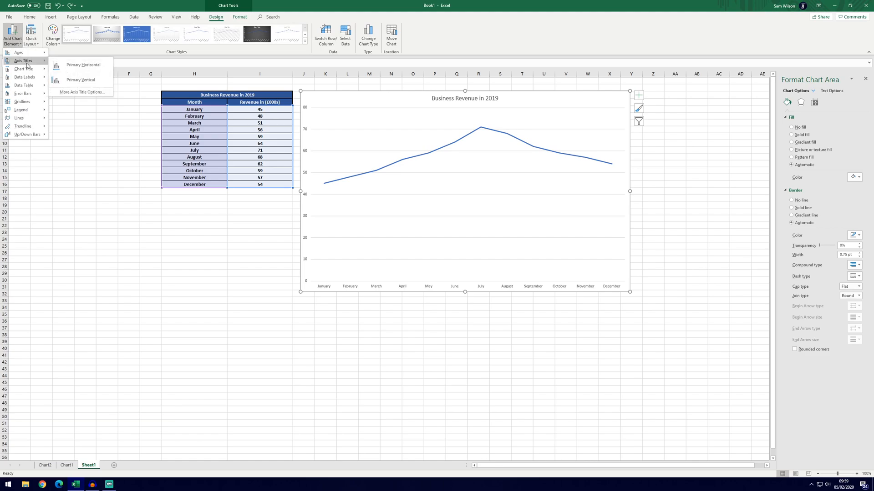
pyautogui.click(75, 69)
pyautogui.doubleClick(473, 284)
pyautogui.tripleClick(471, 285)
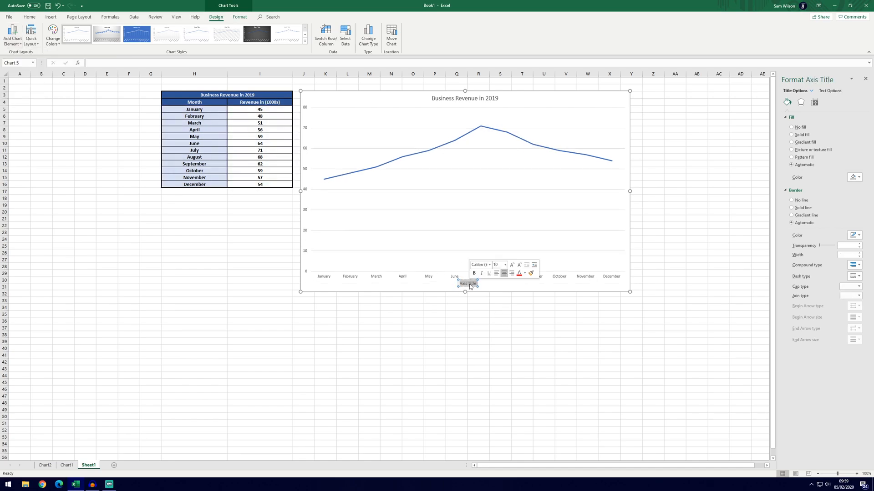
pyautogui.write('Month')
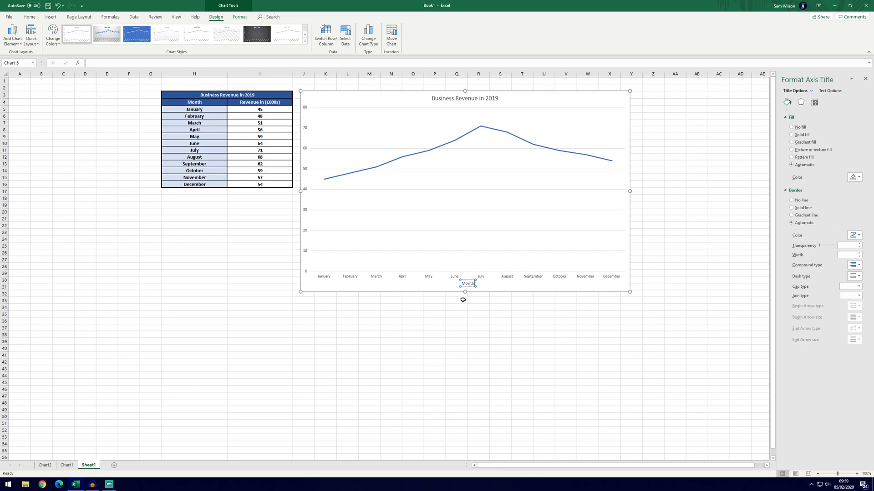
# - Add a primary vertical axis title to the chart reading "Revenue in £000s"
pyautogui.click(13, 35)
pyautogui.moveTo(41, 64)
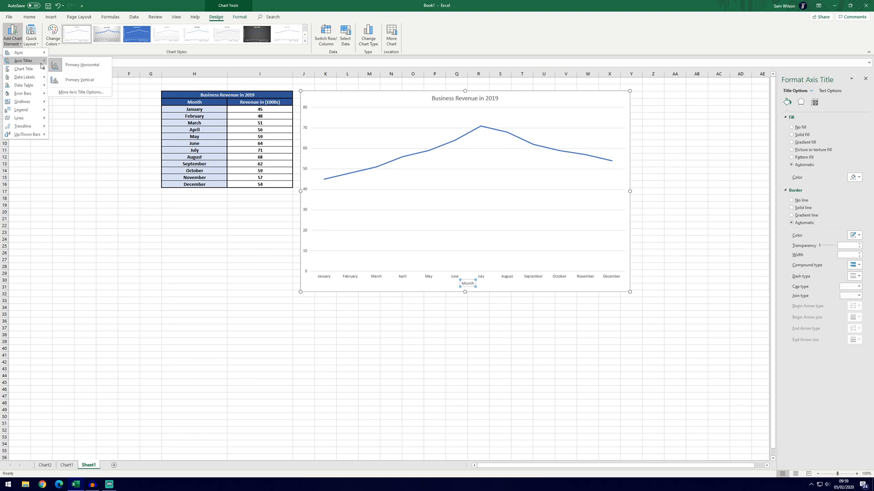
pyautogui.click(79, 80)
pyautogui.tripleClick(307, 187)
pyautogui.write('Revenue in')
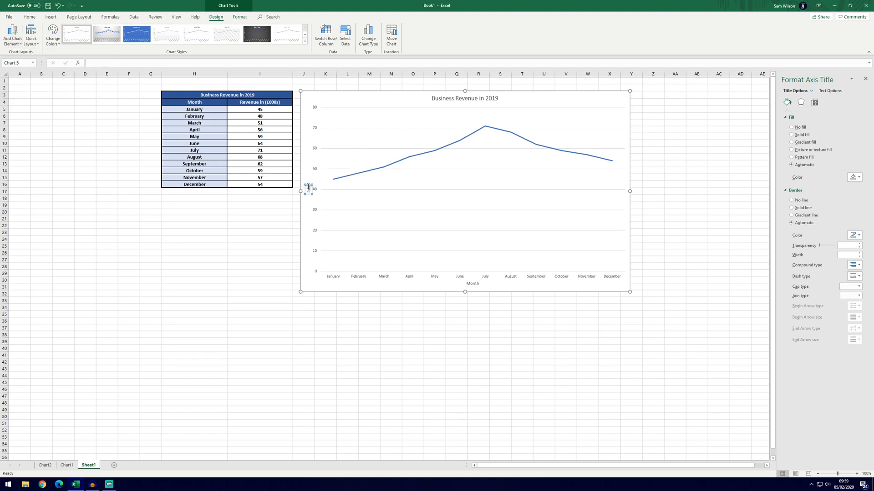
pyautogui.write(' £000s')
pyautogui.press('Escape')
pyautogui.press('Escape')
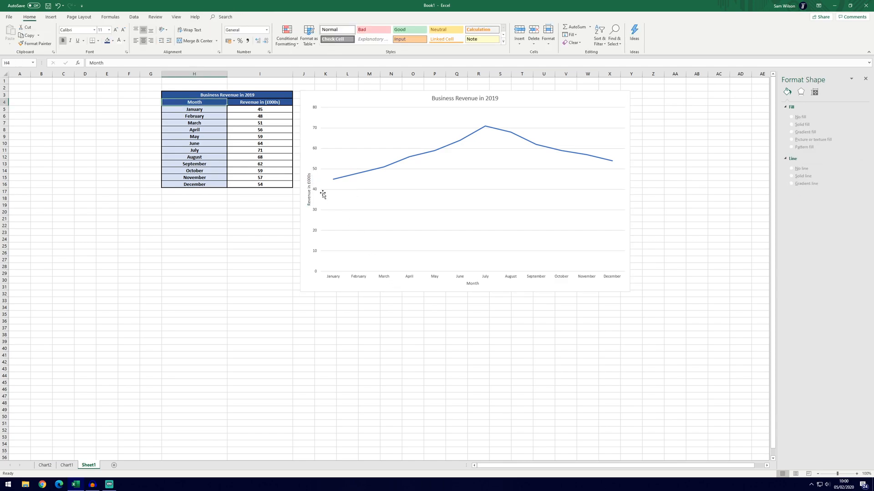
pyautogui.click(483, 288)
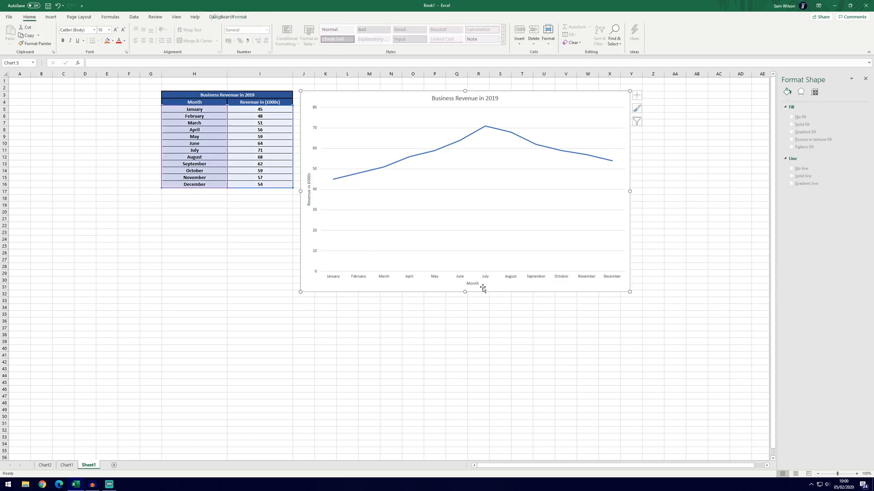
pyautogui.click(200, 103)
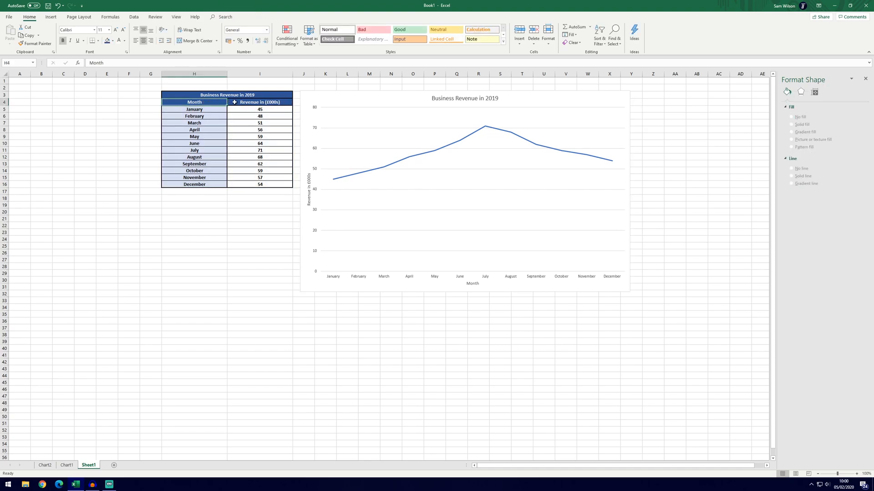
# - Add a moving average trendline to the revenue line and open its formatting options
pyautogui.click(437, 160)
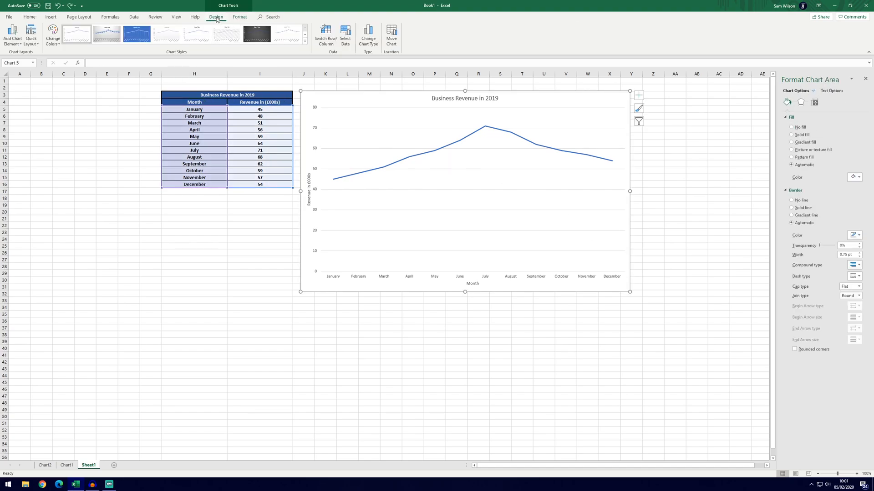
pyautogui.click(18, 39)
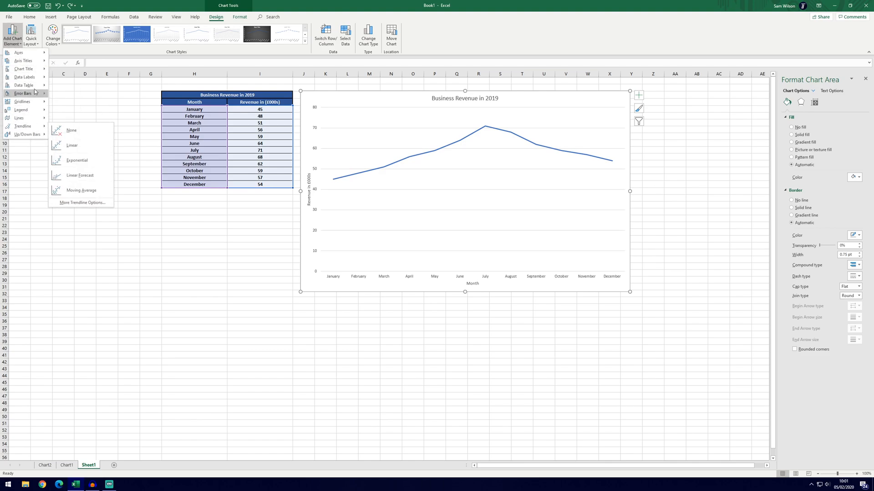
pyautogui.moveTo(32, 126)
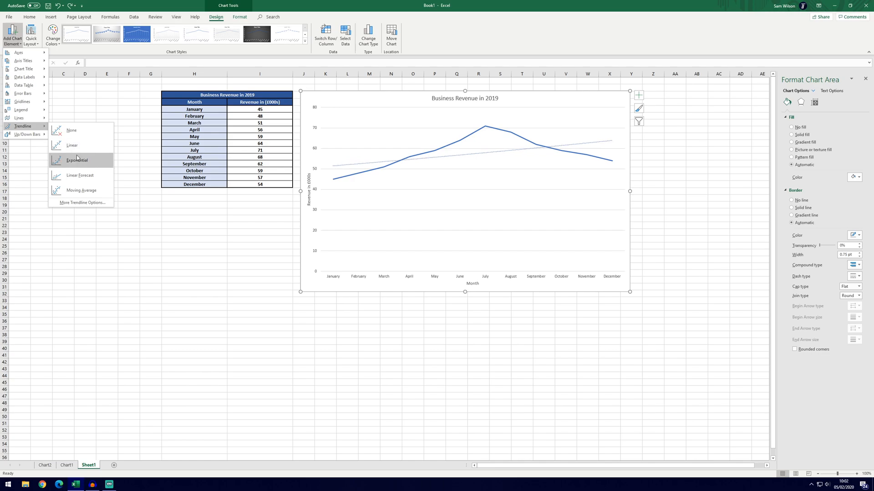
pyautogui.click(81, 190)
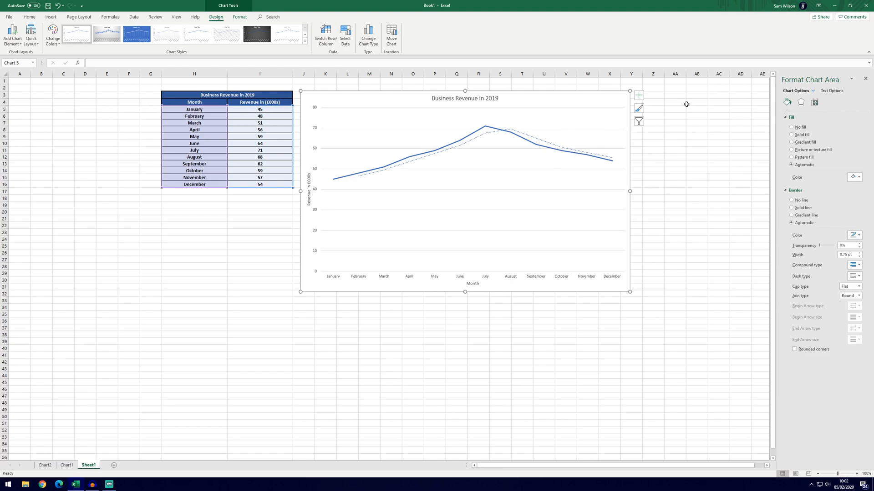
pyautogui.click(584, 153)
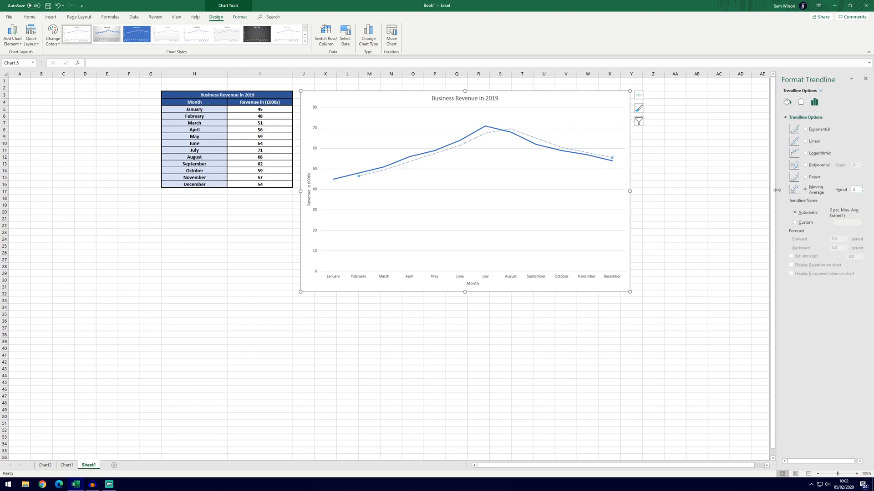
# - Set the trendline's moving average period to 3 and delete the trendline from the chart
pyautogui.click(862, 188)
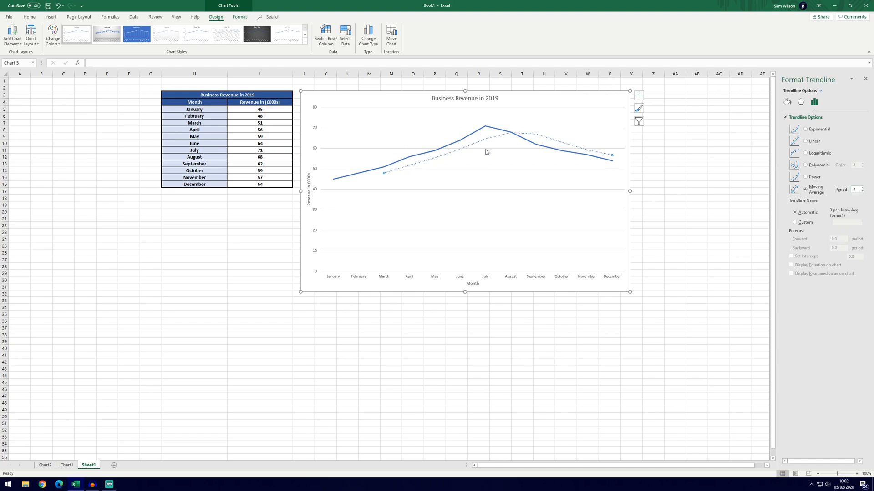
pyautogui.press('Delete')
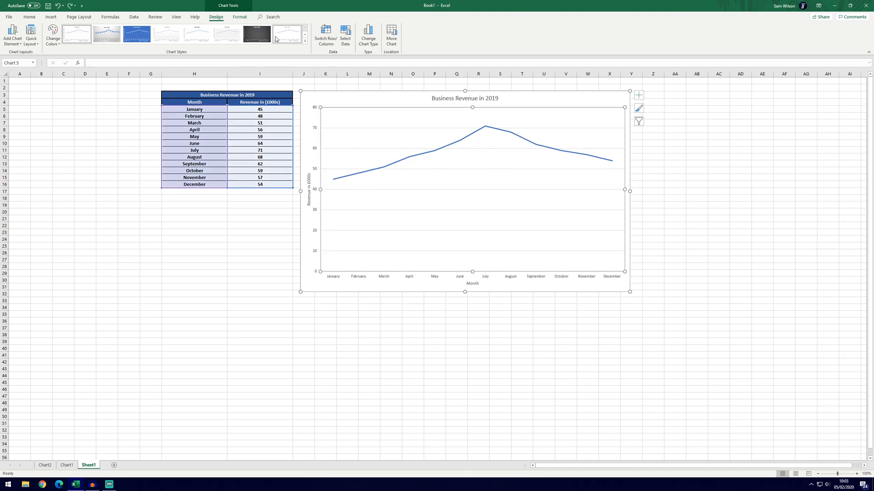
# - Examine the chart styles, colour palettes and quick layouts available for the revenue line chart
pyautogui.click(304, 35)
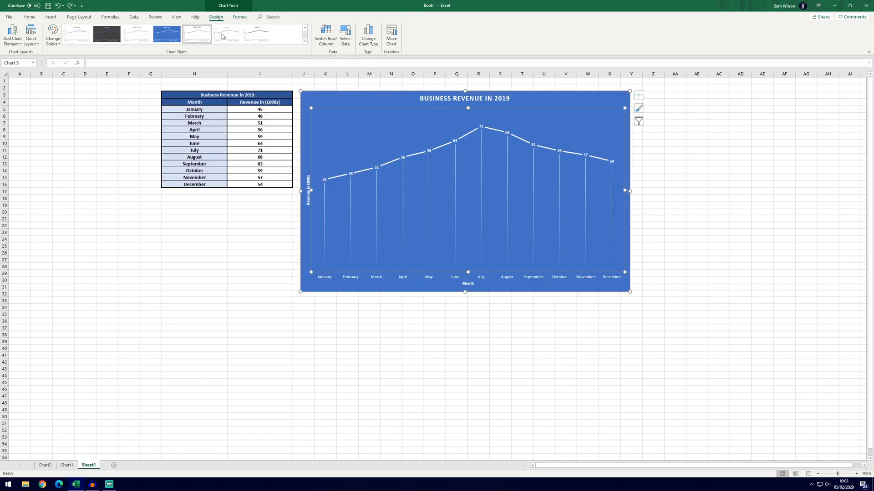
pyautogui.click(305, 28)
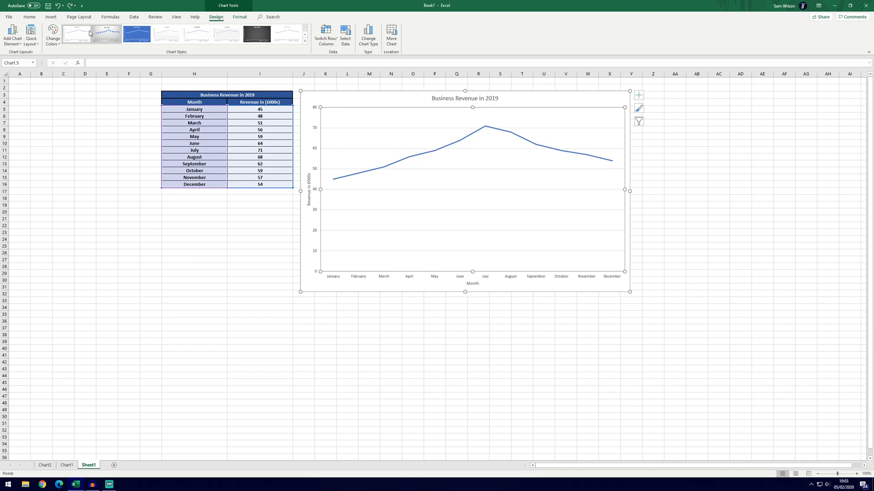
pyautogui.click(53, 34)
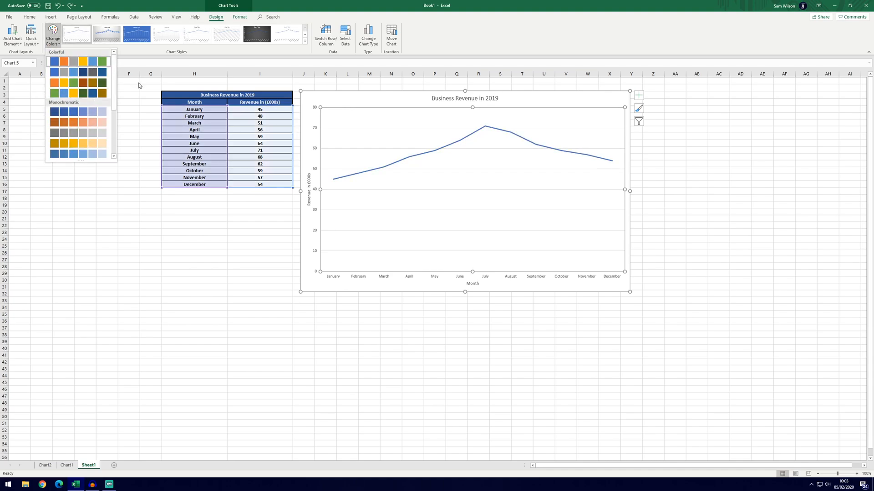
pyautogui.click(30, 36)
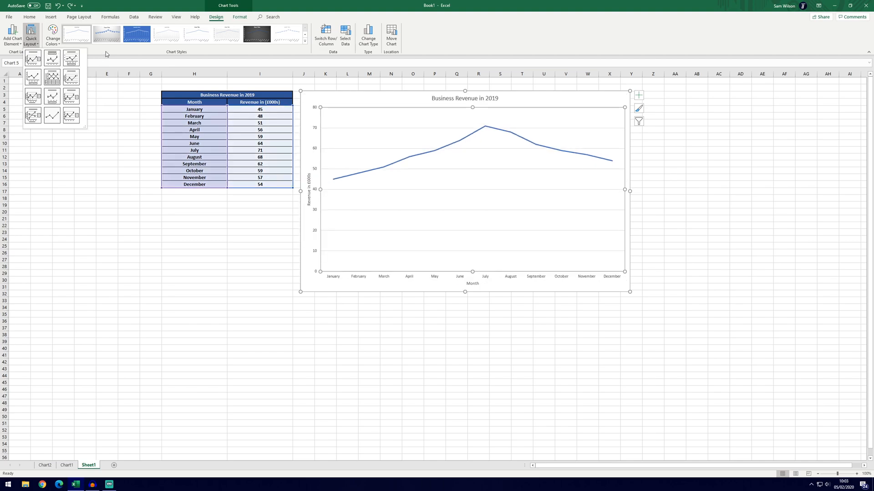
# - Select the chart title text, preview the WordArt styles for it, and deselect the chart without applying one
pyautogui.click(240, 17)
pyautogui.click(239, 16)
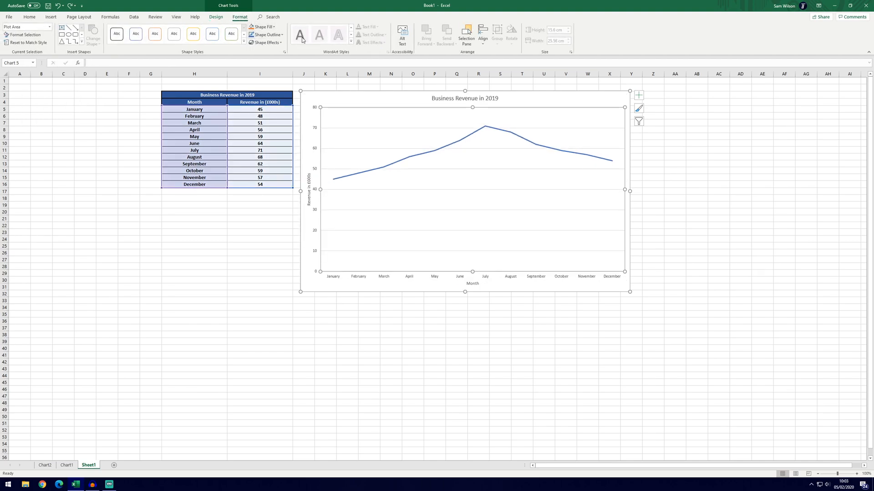
pyautogui.click(464, 98)
pyautogui.moveTo(432, 97); pyautogui.dragTo(500, 98)
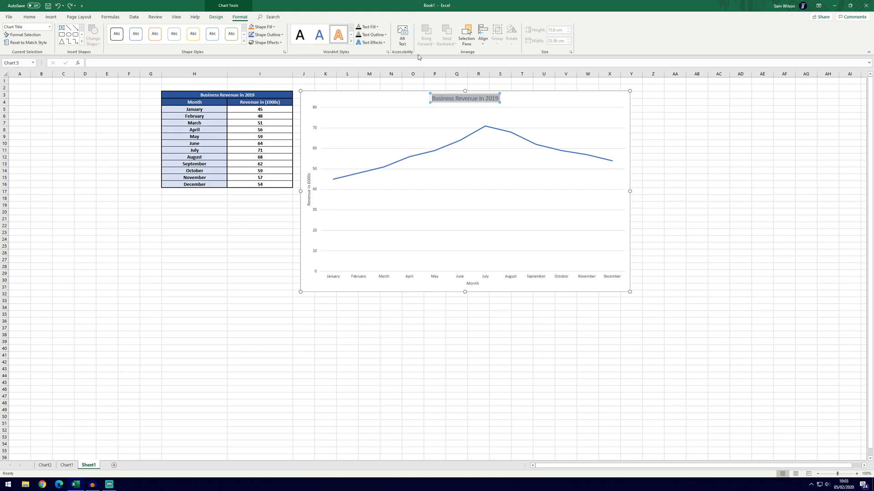
pyautogui.click(710, 161)
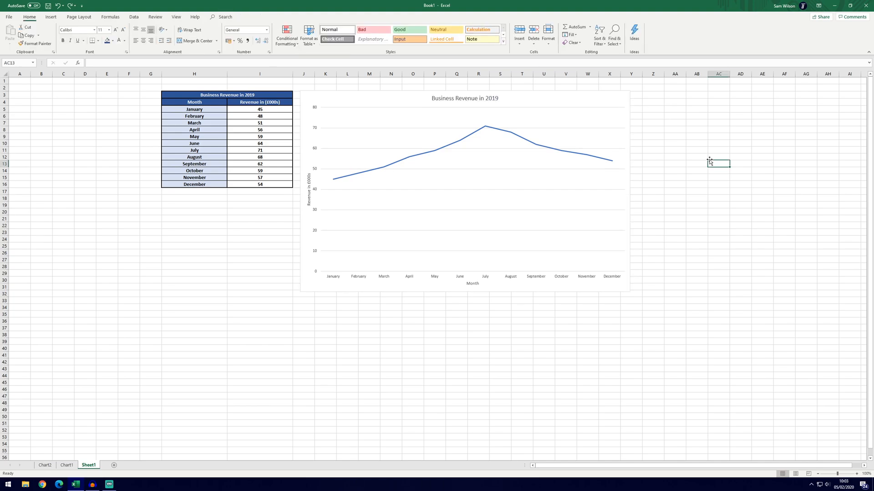